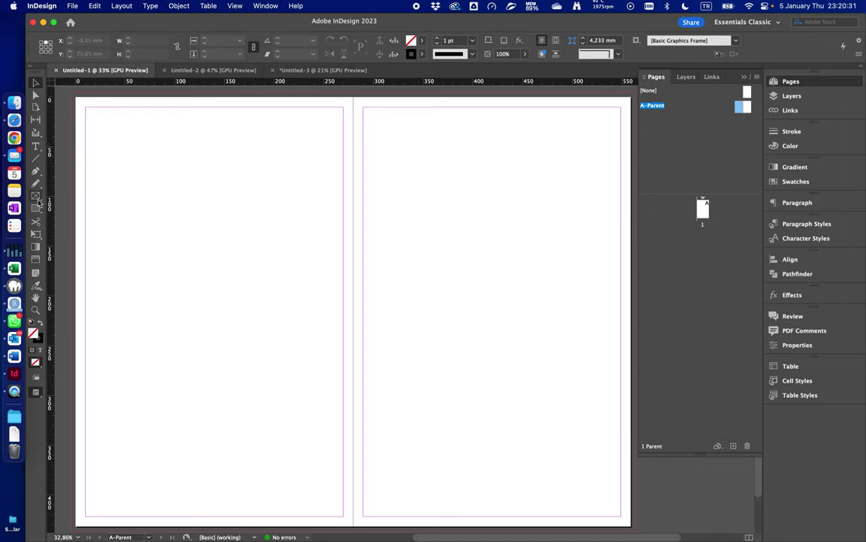
# Draw a rectangle about 259 mm wide and 14 mm high along the top margin of the left A-Parent page
pyautogui.click(35, 207)
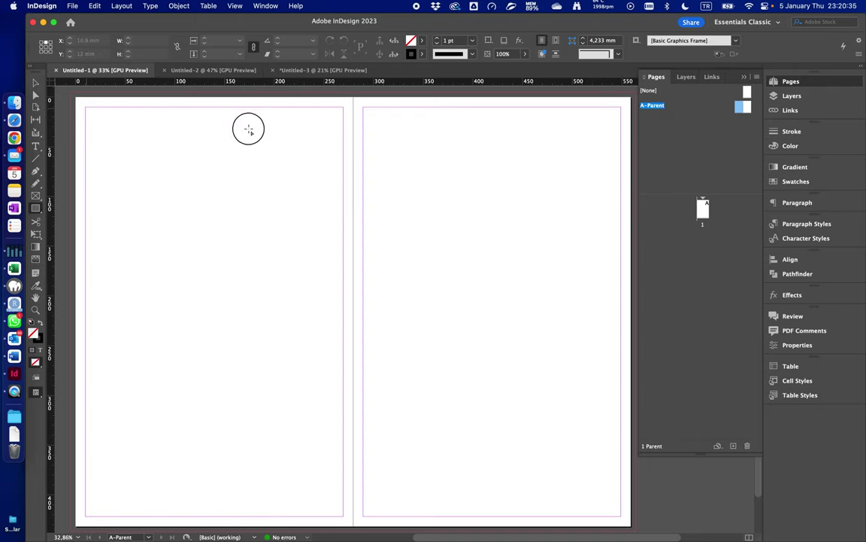
pyautogui.click(304, 120)
pyautogui.moveTo(304, 121); pyautogui.dragTo(344, 123)
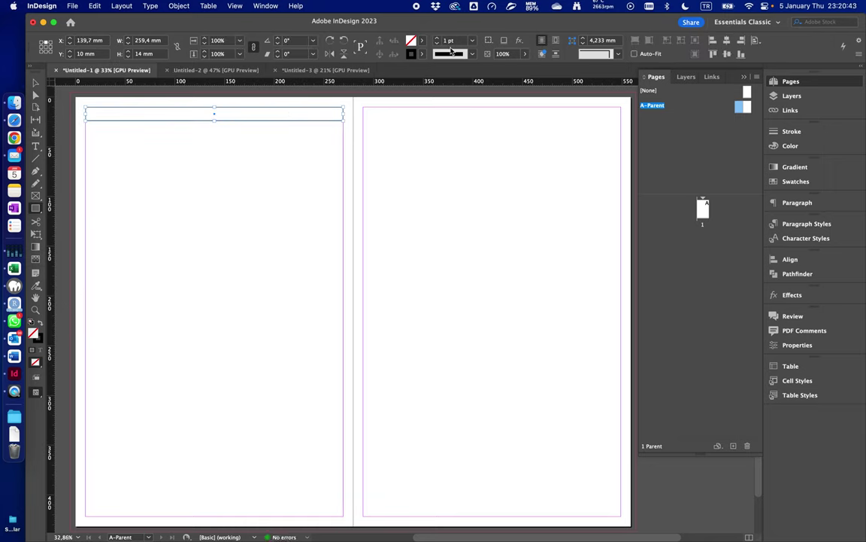
# Set the rectangle's stroke to [None] and its fill to the [Registration] swatch, and deselect it
pyautogui.click(423, 55)
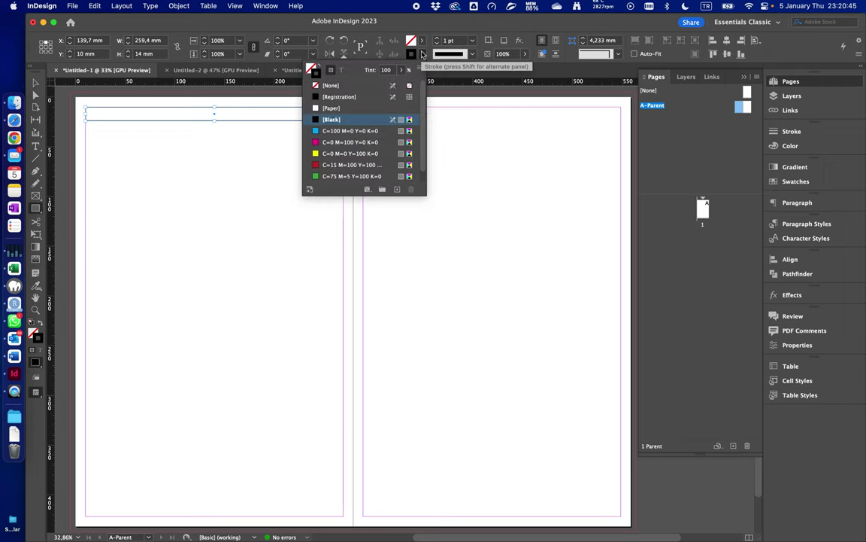
pyautogui.click(323, 88)
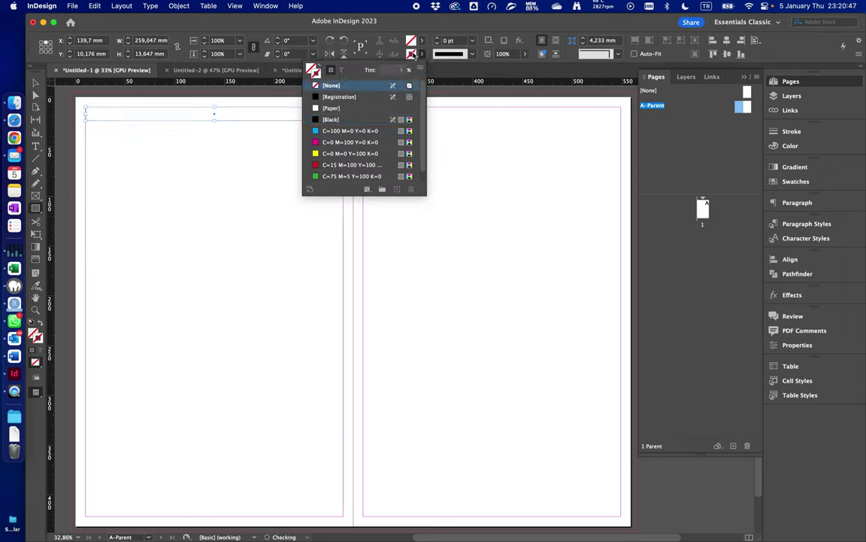
pyautogui.click(423, 41)
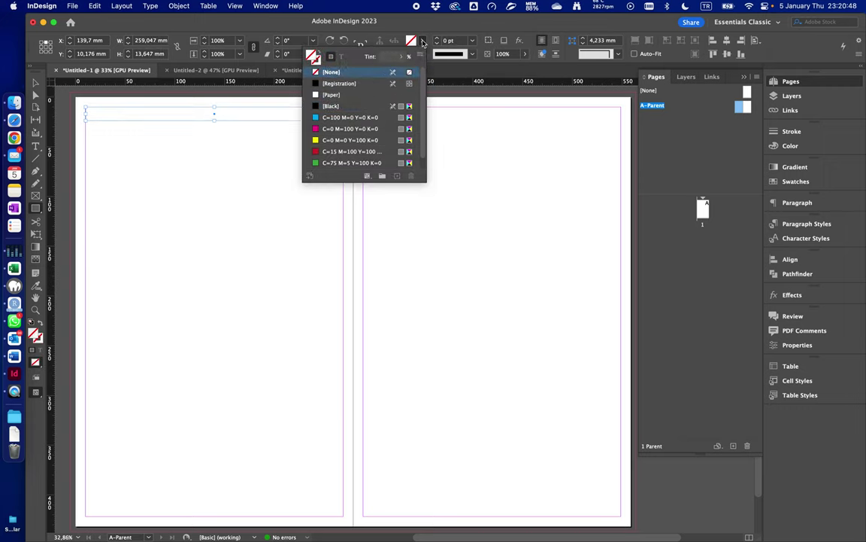
pyautogui.click(328, 85)
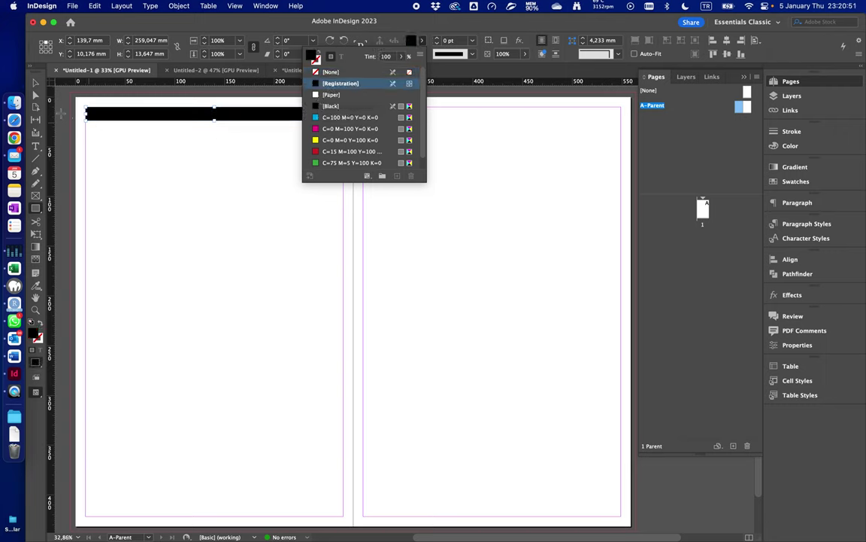
pyautogui.click(35, 81)
pyautogui.click(242, 154)
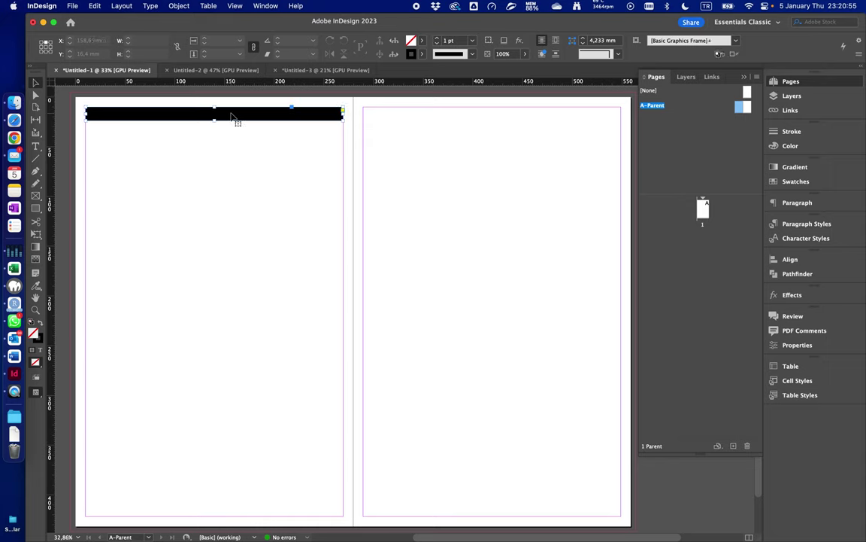
# Copy the black bar, paste it in place, and move the copy to the top margin of the right parent page
pyautogui.click(234, 117)
pyautogui.rightClick(241, 119)
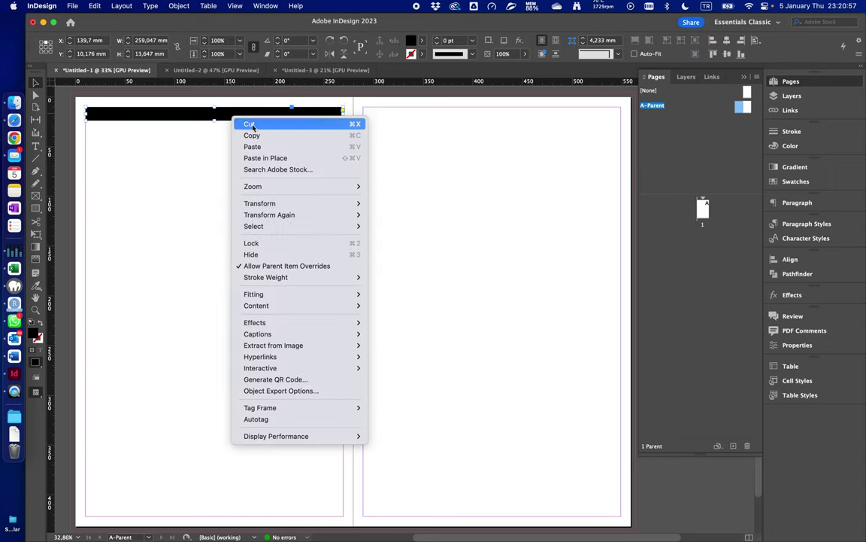
pyautogui.click(233, 127)
pyautogui.click(402, 143)
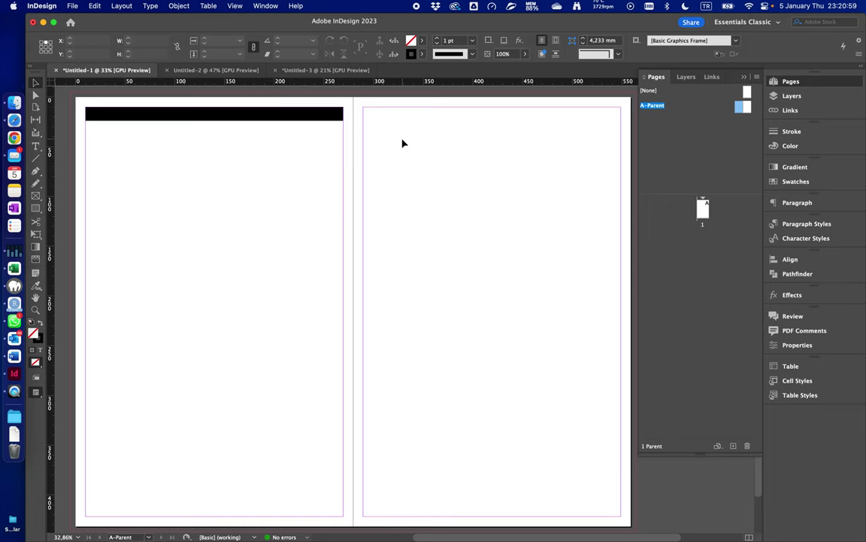
pyautogui.rightClick(402, 143)
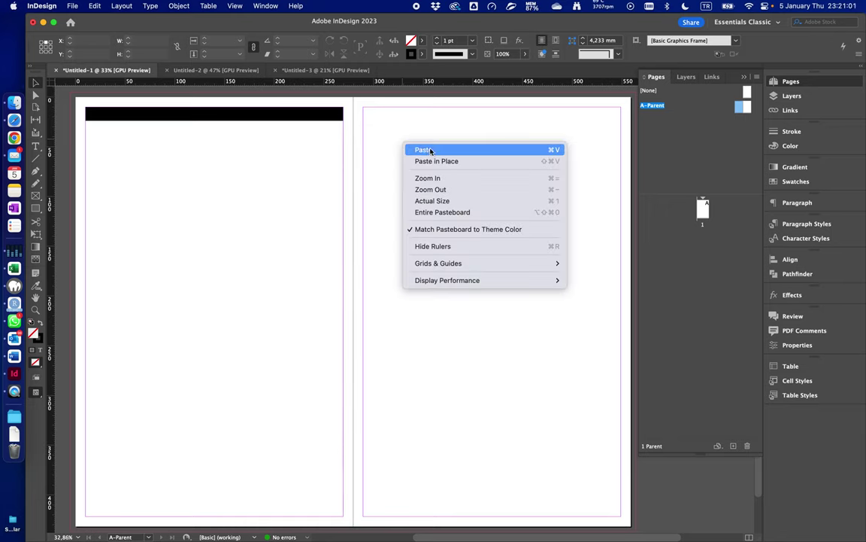
pyautogui.click(432, 161)
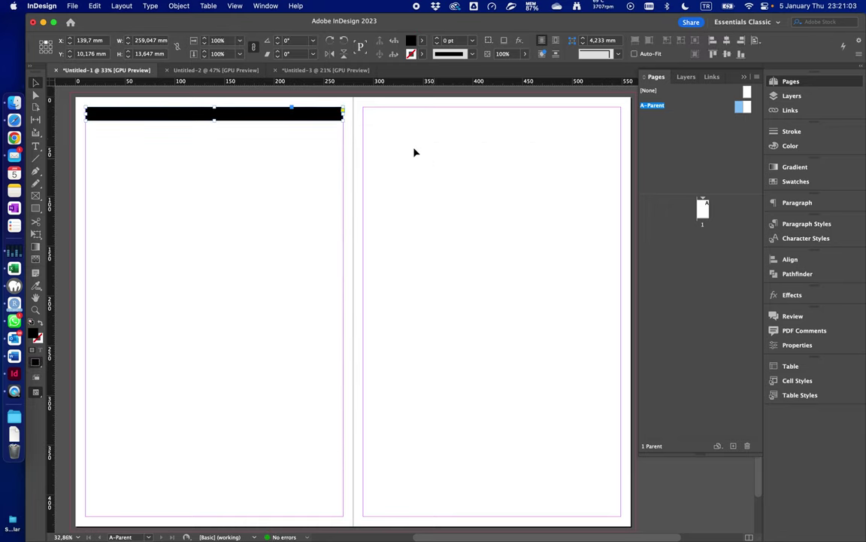
pyautogui.moveTo(265, 114); pyautogui.dragTo(539, 119)
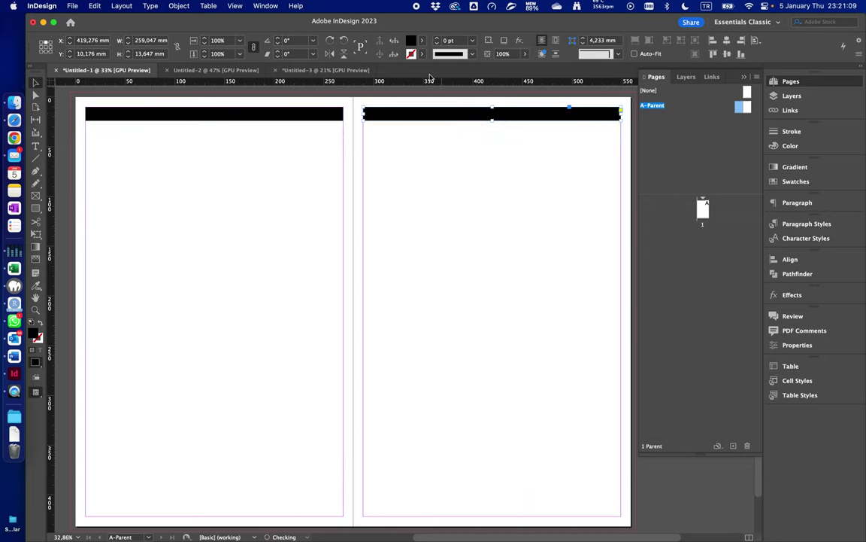
# Give the right page's bar a green fill (#00f181) and set its stroke to [None]
pyautogui.doubleClick(414, 42)
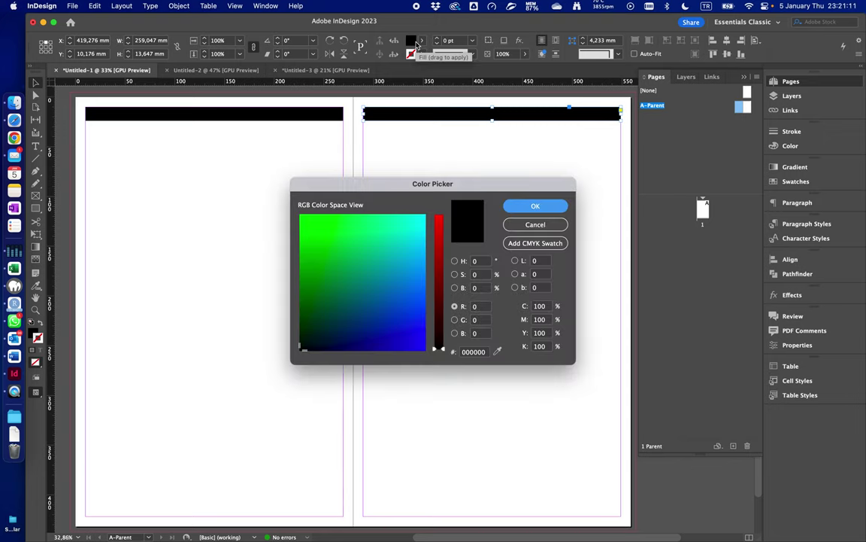
pyautogui.click(364, 224)
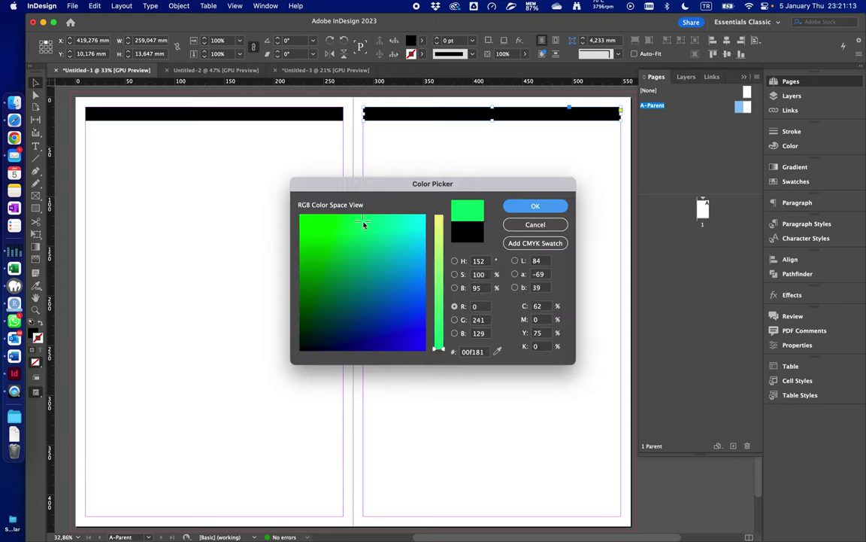
pyautogui.click(525, 206)
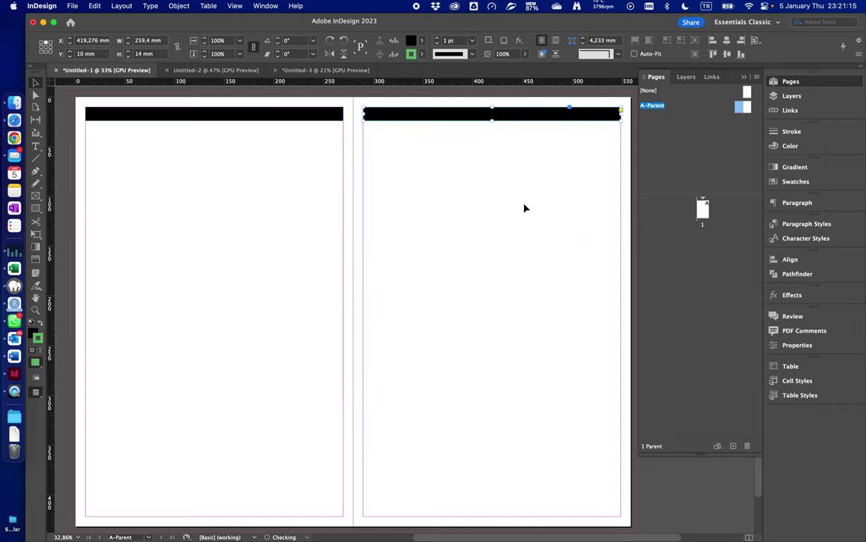
pyautogui.click(41, 325)
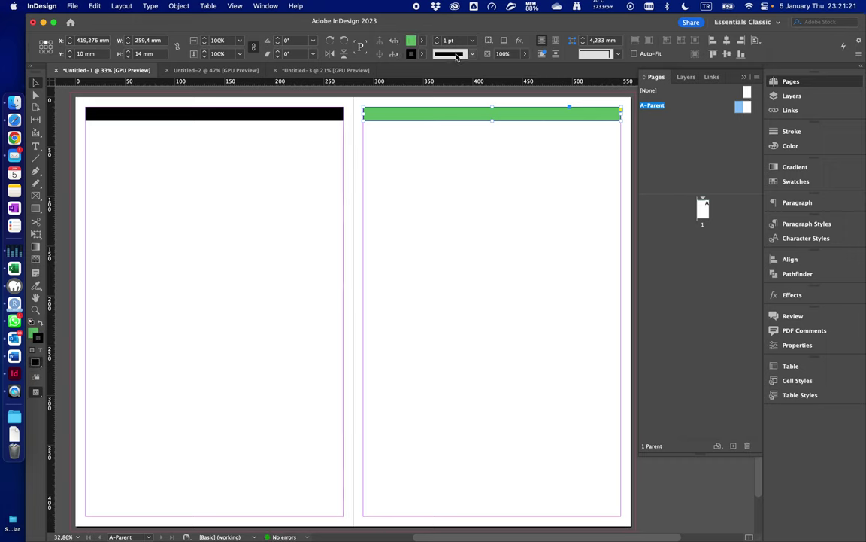
pyautogui.click(422, 53)
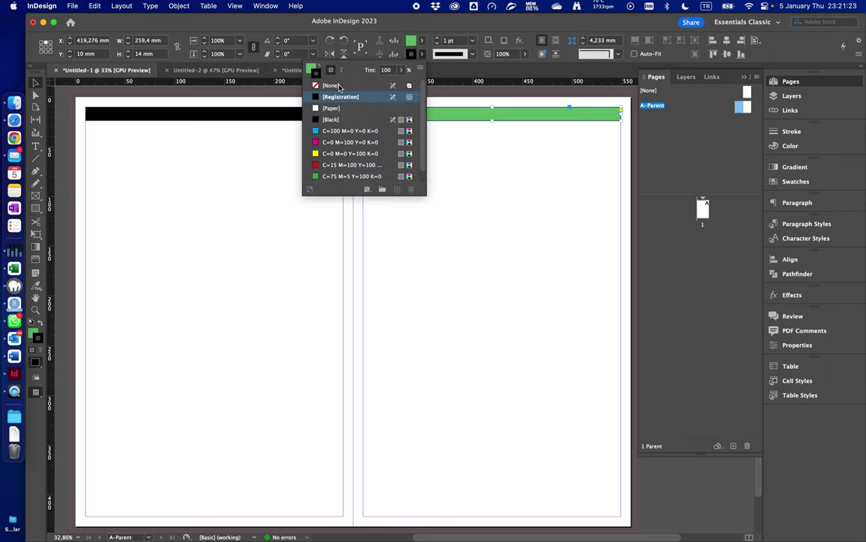
pyautogui.click(332, 87)
pyautogui.click(454, 159)
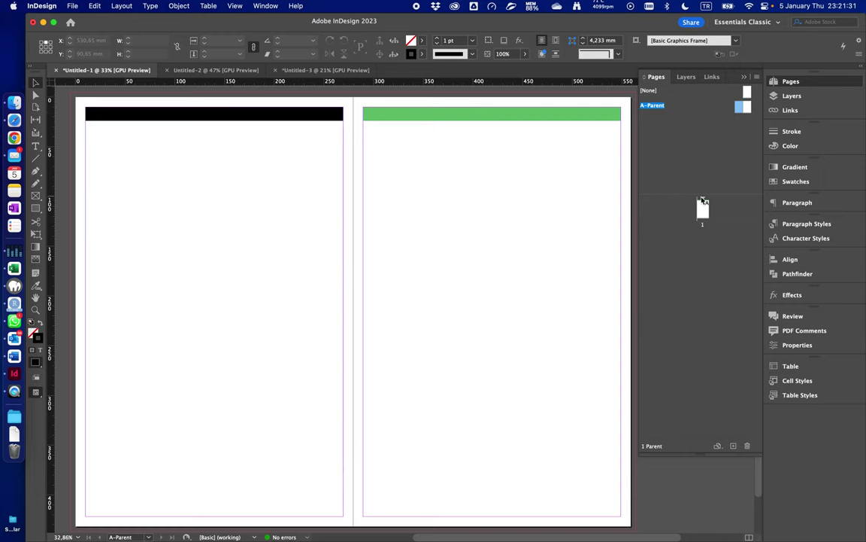
# Go to document page 1 and add two pages after it
pyautogui.moveTo(702, 201); pyautogui.dragTo(707, 207)
pyautogui.doubleClick(704, 209)
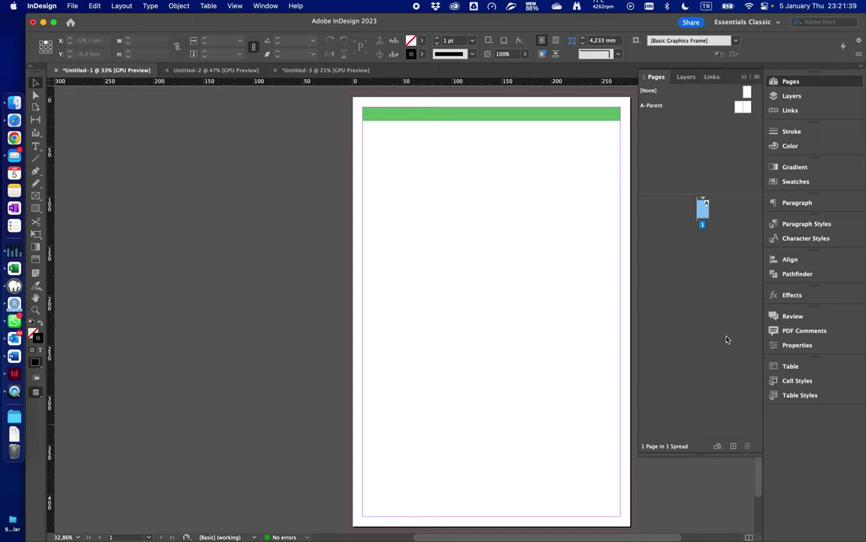
pyautogui.click(734, 446)
pyautogui.click(735, 447)
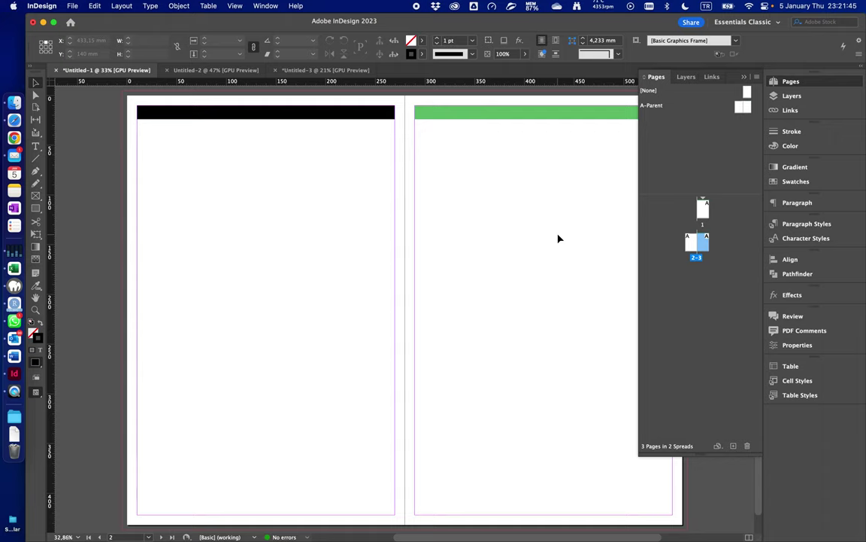
# Add four more pages to the end of the document, up to page 7
pyautogui.scroll(5, 481, 313)
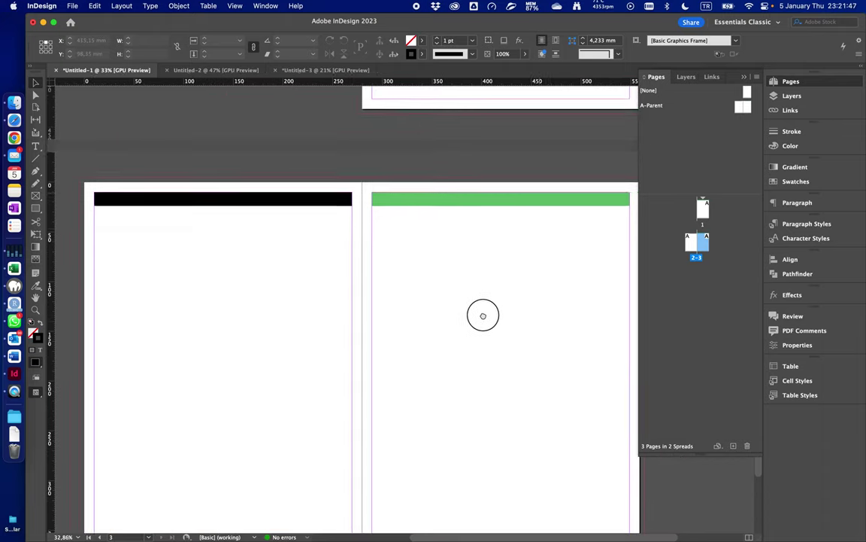
pyautogui.scroll(-5, 453, 300)
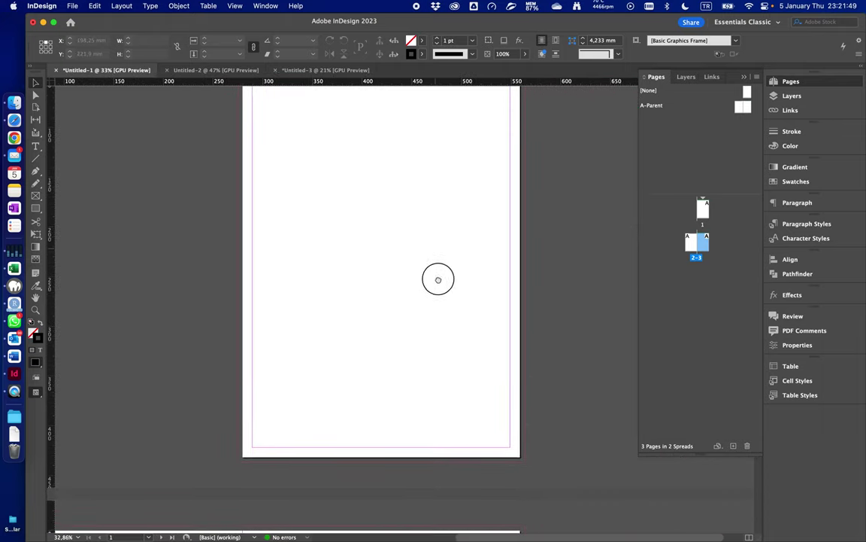
pyautogui.scroll(-5, 448, 424)
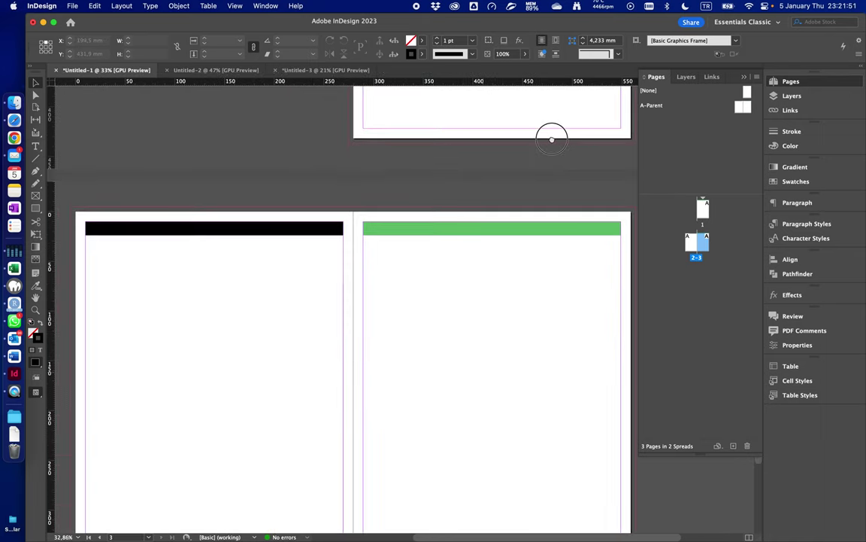
pyautogui.moveTo(513, 294); pyautogui.dragTo(519, 243)
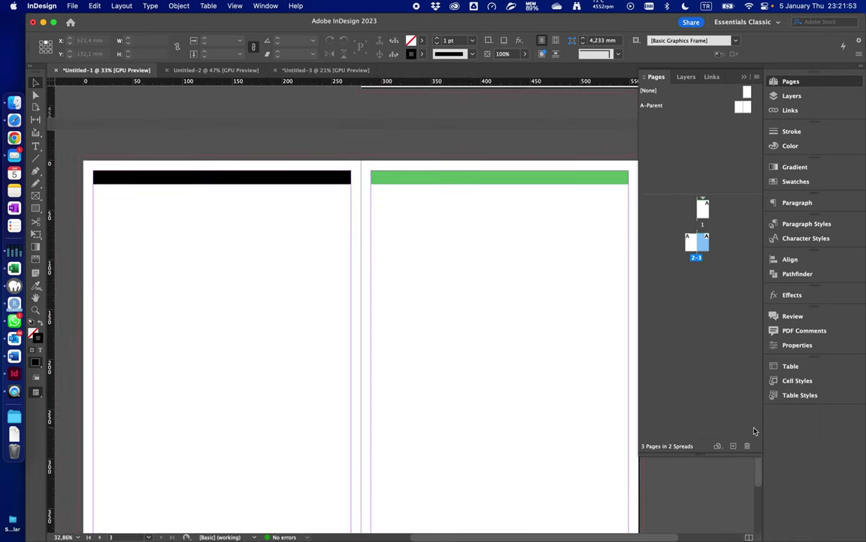
pyautogui.click(732, 447)
pyautogui.click(732, 447)
pyautogui.click(732, 447)
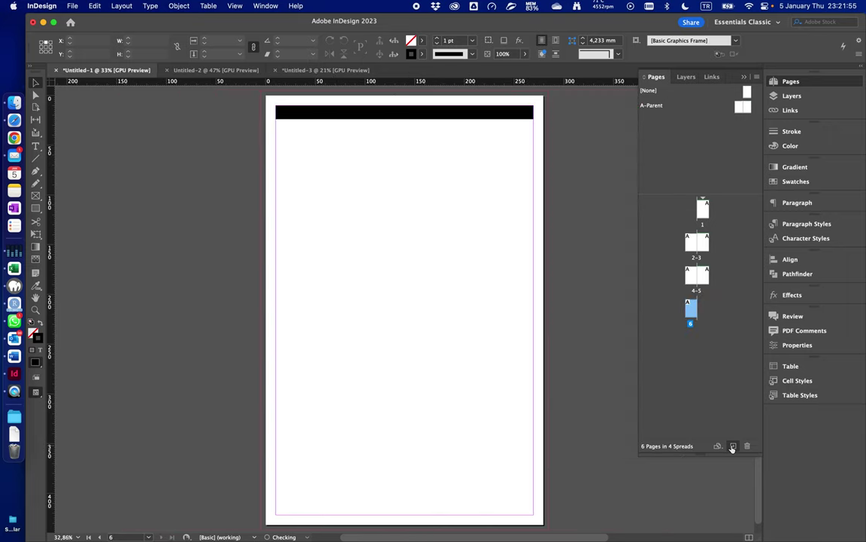
pyautogui.click(732, 447)
# Apply the [None] parent to page 1 so that the first page carries no header bar
pyautogui.scroll(5, 543, 282)
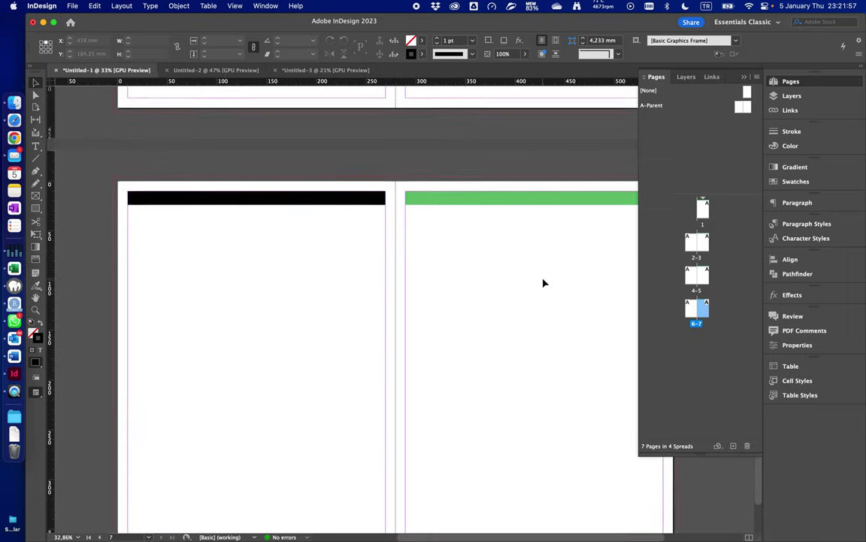
pyautogui.scroll(5, 543, 283)
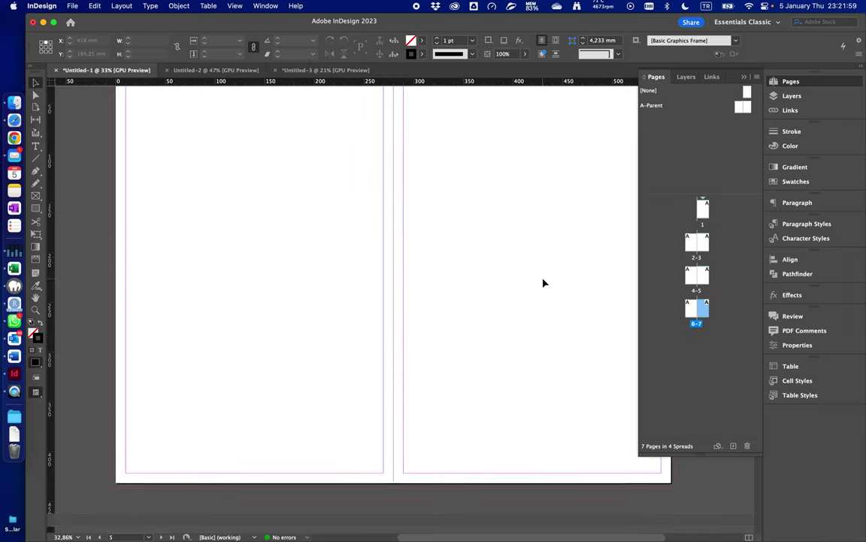
pyautogui.scroll(5, 543, 282)
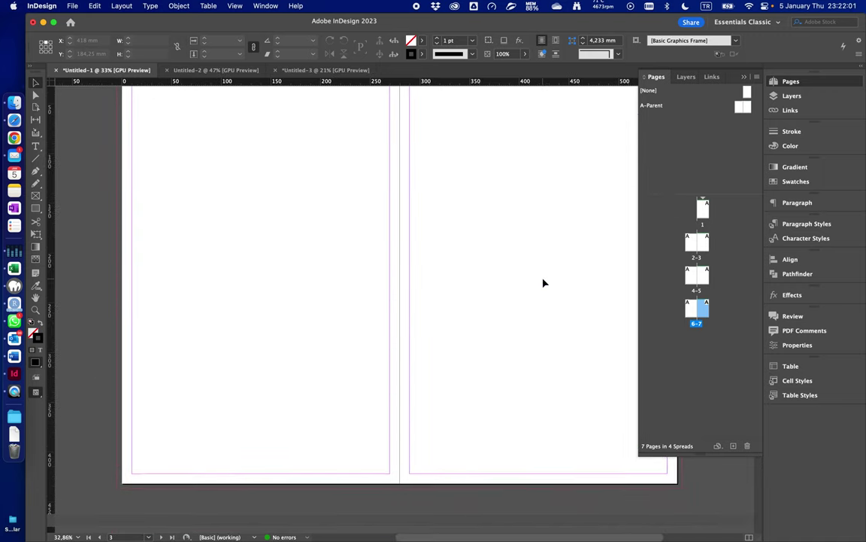
pyautogui.scroll(5, 543, 282)
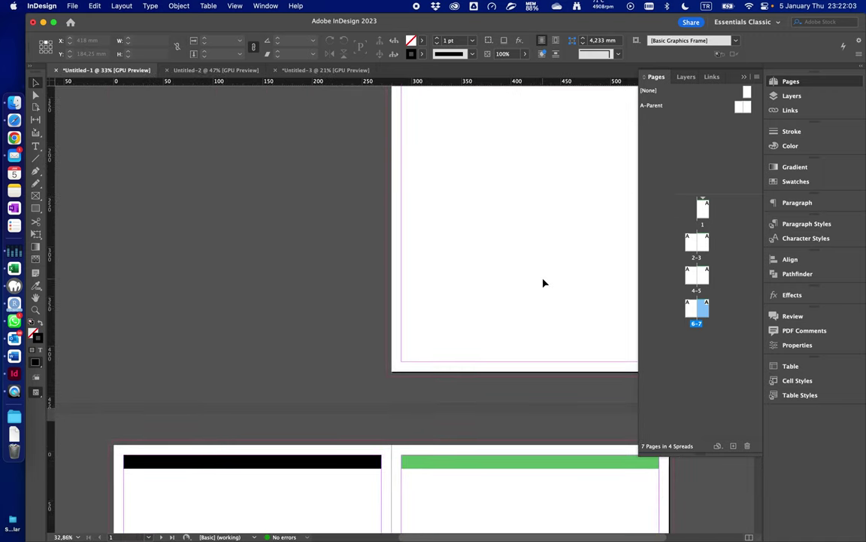
pyautogui.scroll(4, 543, 282)
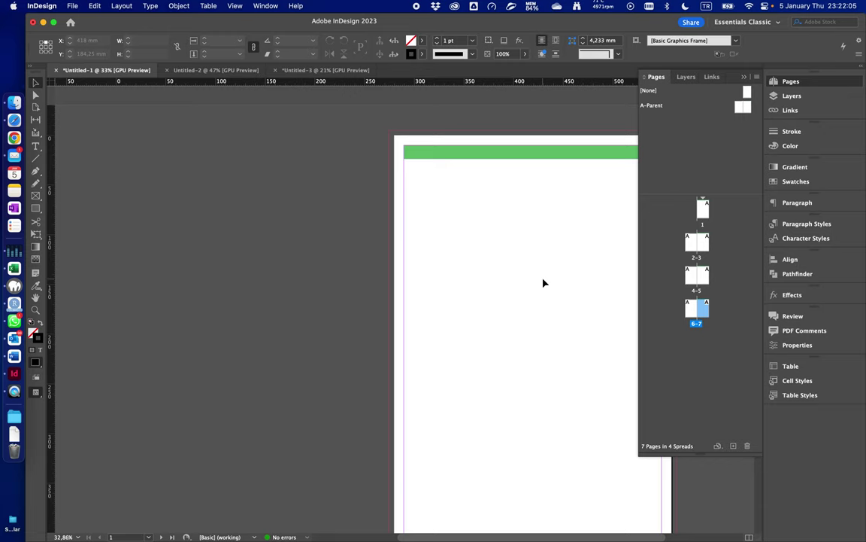
pyautogui.hscroll(2, 543, 282)
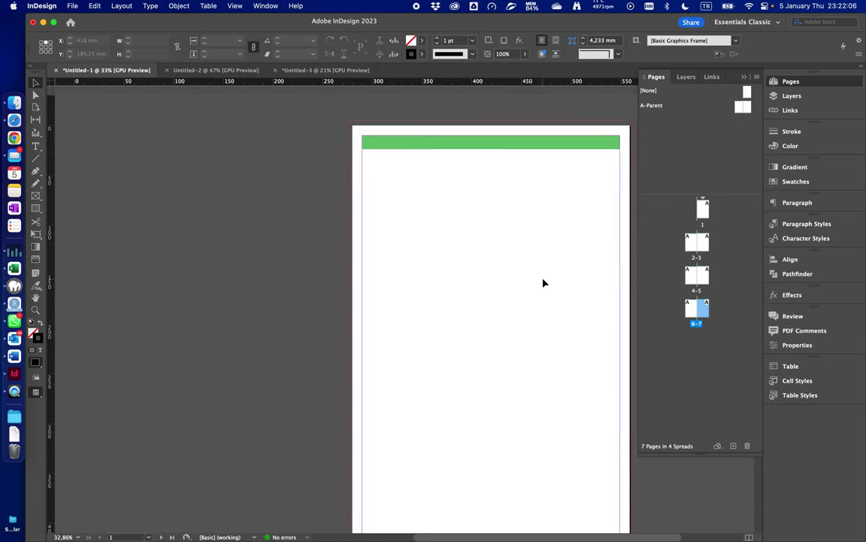
pyautogui.click(728, 316)
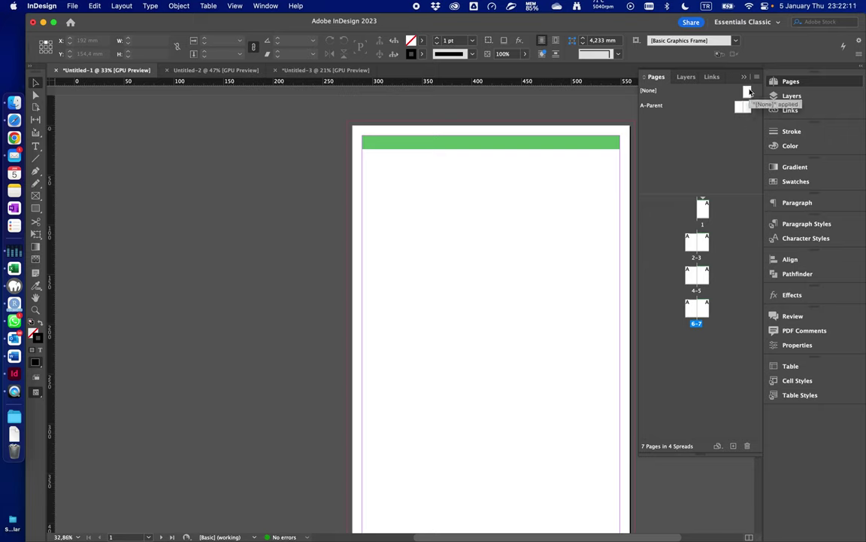
pyautogui.moveTo(750, 91); pyautogui.dragTo(705, 210)
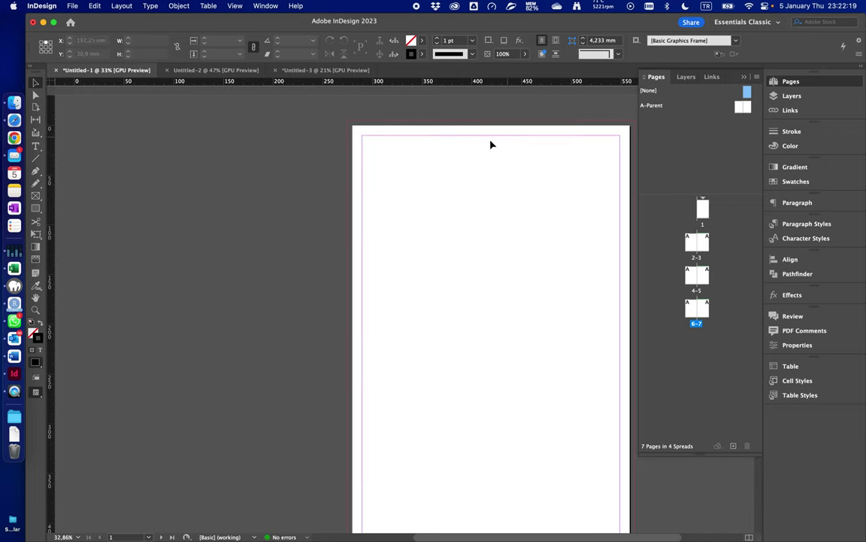
pyautogui.scroll(-10, 506, 242)
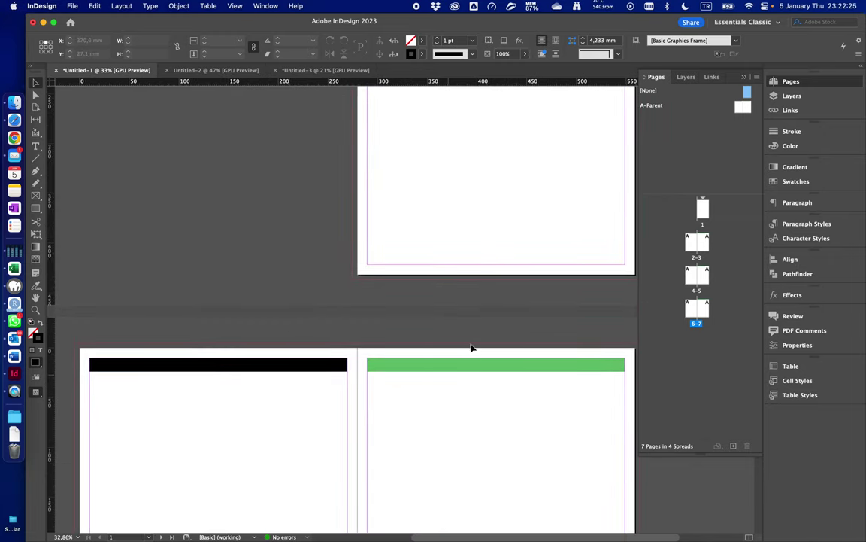
# Open the A-Parent spread and draw a text frame about 37 by 37.5 mm in the middle of its left page
pyautogui.doubleClick(741, 109)
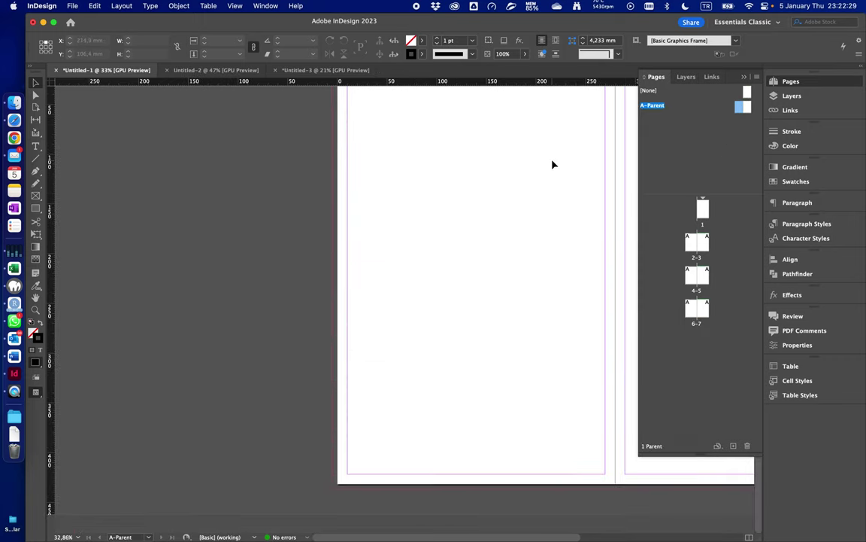
pyautogui.hscroll(5, 553, 164)
pyautogui.scroll(4, 553, 164)
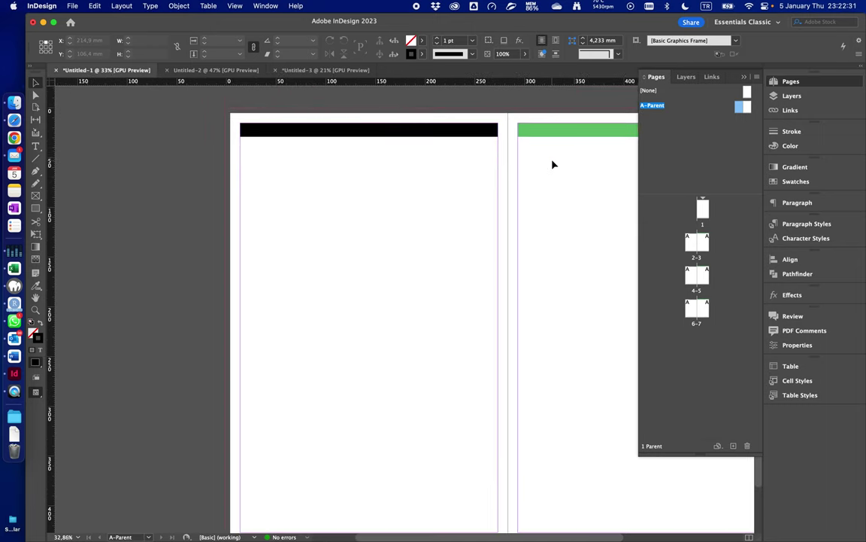
pyautogui.hscroll(5, 553, 164)
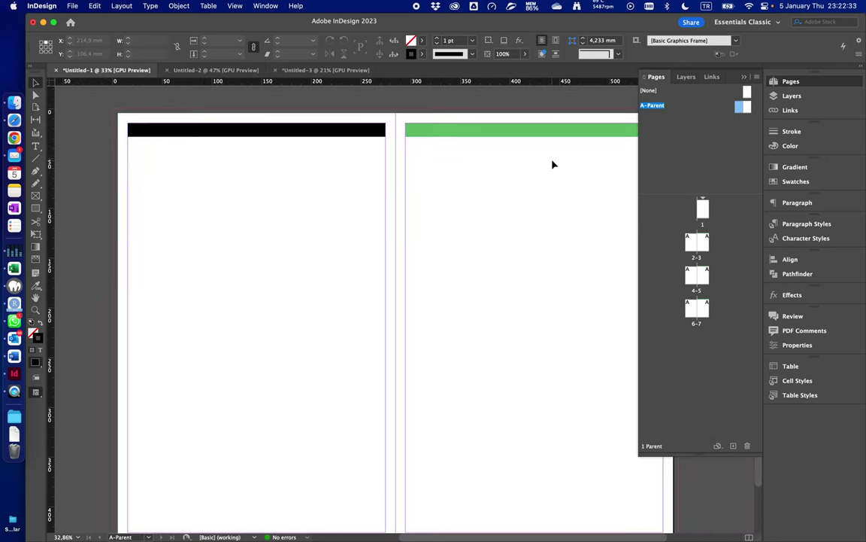
pyautogui.hscroll(2, 553, 164)
pyautogui.scroll(1, 552, 164)
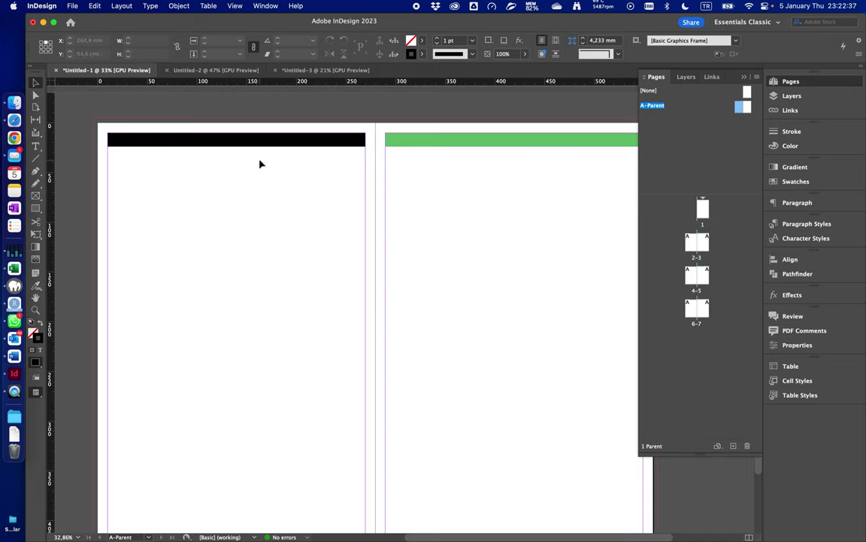
pyautogui.click(36, 147)
pyautogui.click(215, 293)
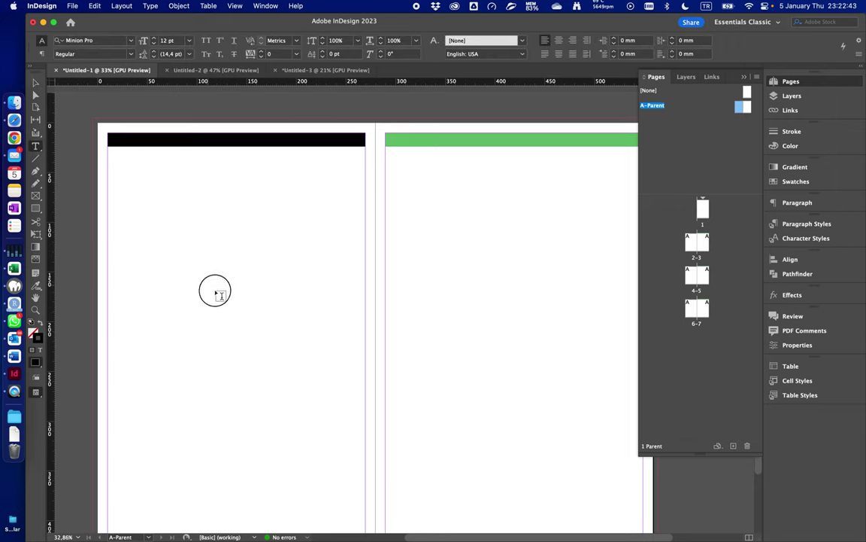
pyautogui.moveTo(215, 292); pyautogui.dragTo(251, 322)
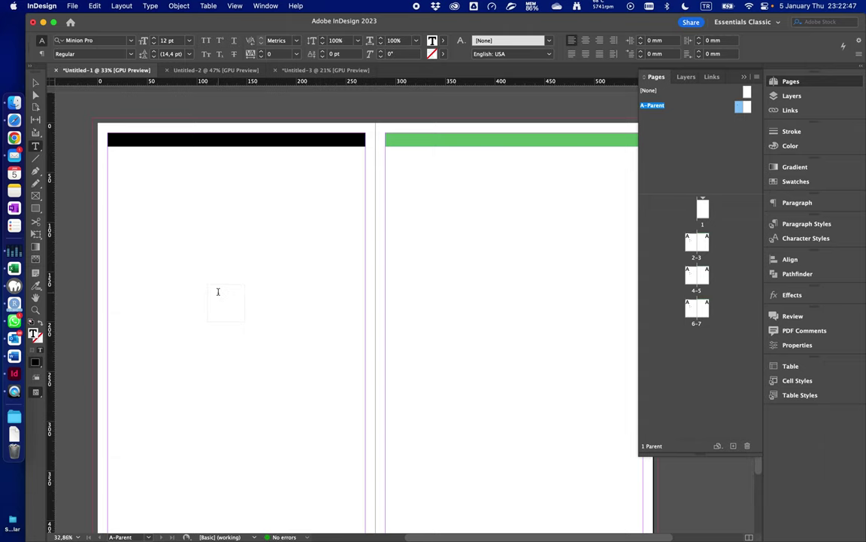
# Insert a Current Page Number marker into the left parent page's new text frame
pyautogui.scroll(5, 218, 291)
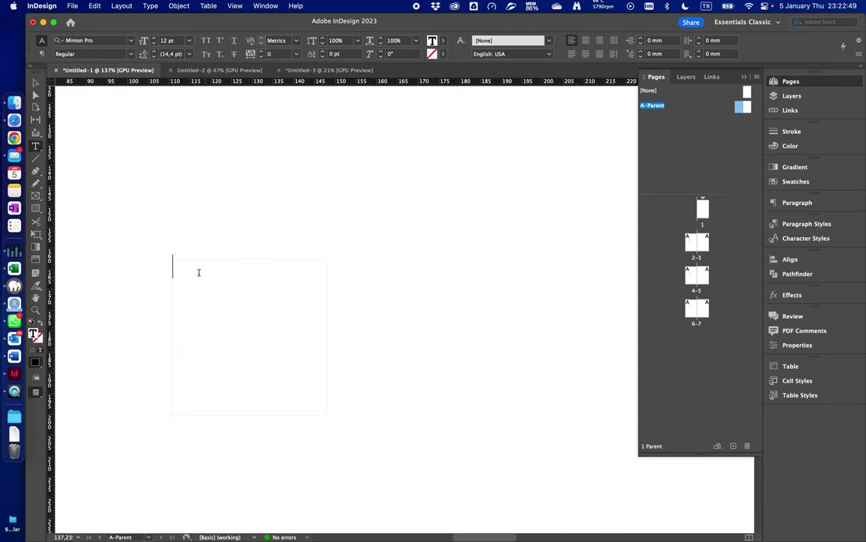
pyautogui.click(122, 7)
pyautogui.moveTo(150, 7)
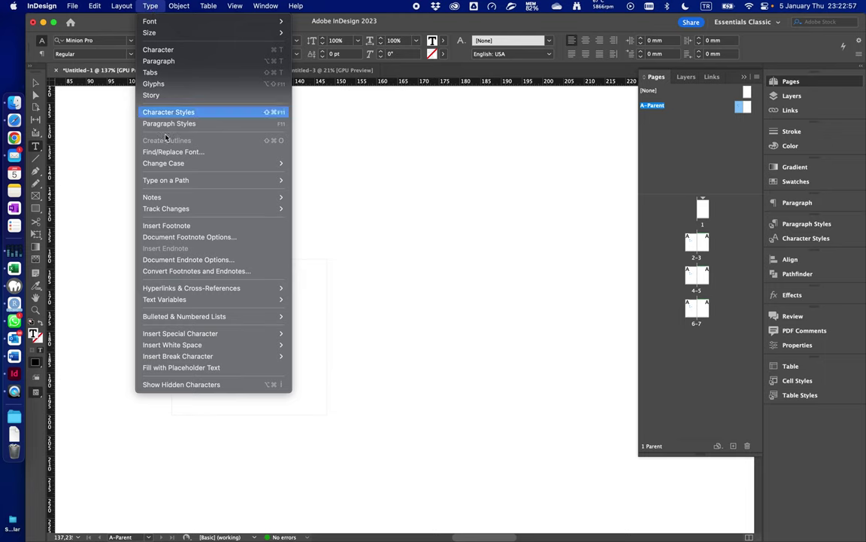
pyautogui.moveTo(189, 334)
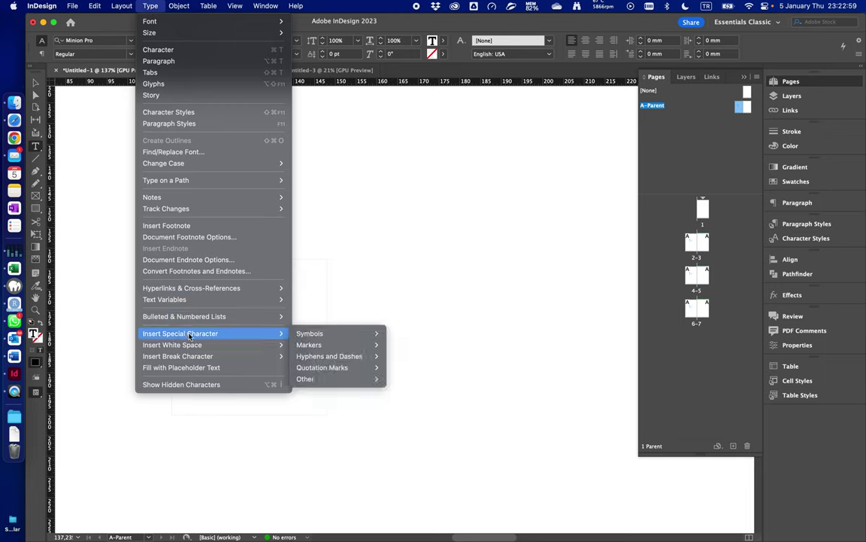
pyautogui.moveTo(326, 348)
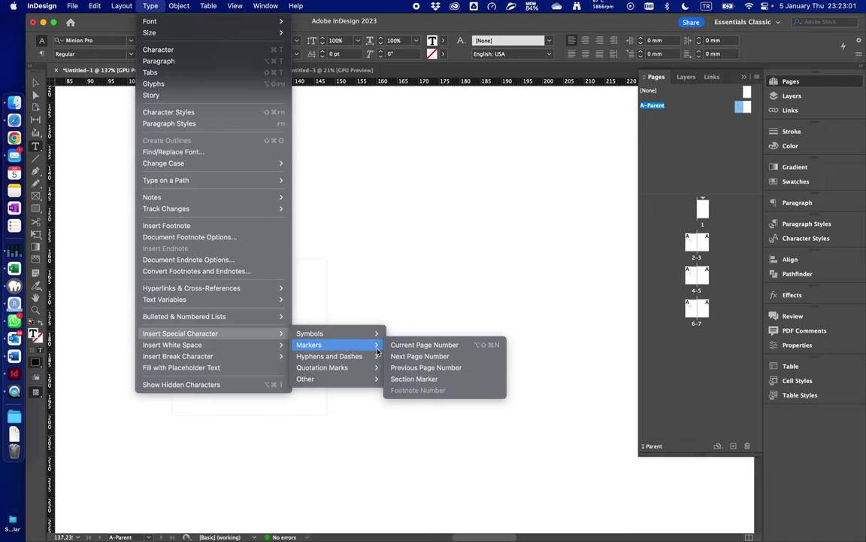
pyautogui.click(475, 346)
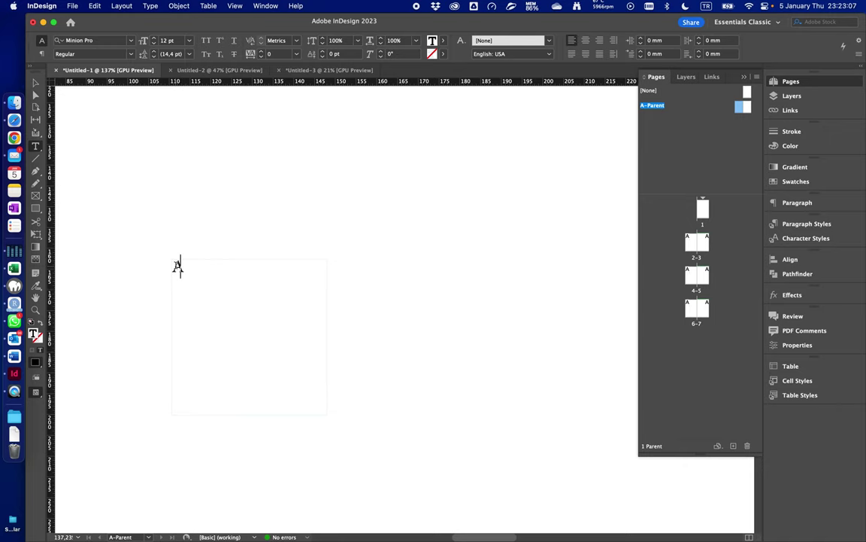
pyautogui.press('Escape')
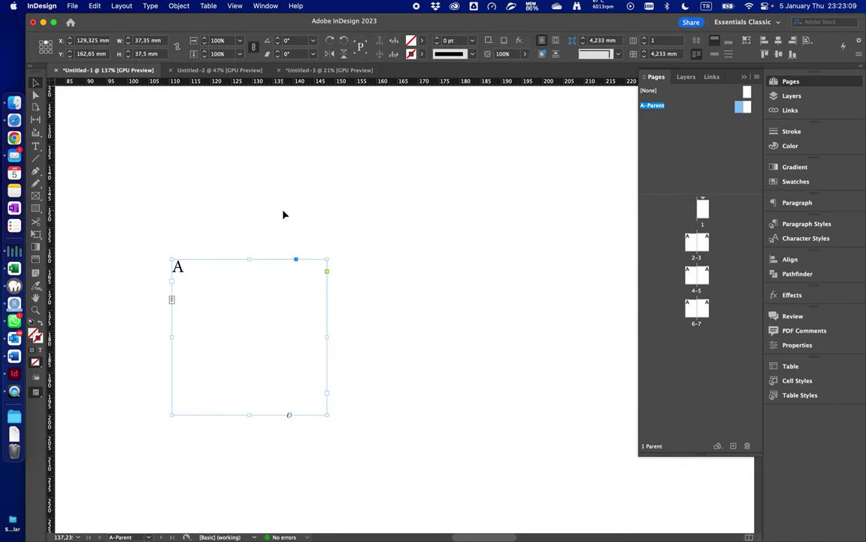
pyautogui.click(283, 215)
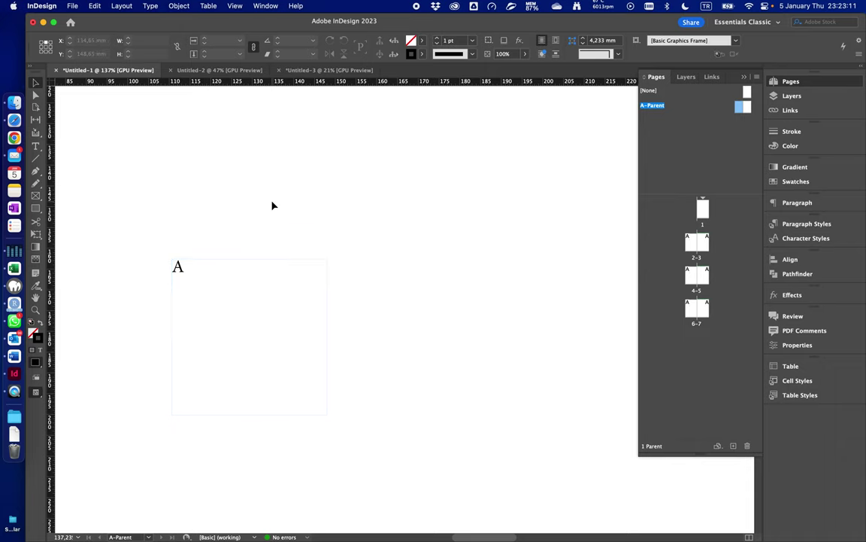
# Copy the page-number text frame and paste it onto the right parent page, level with the original
pyautogui.scroll(-5, 273, 205)
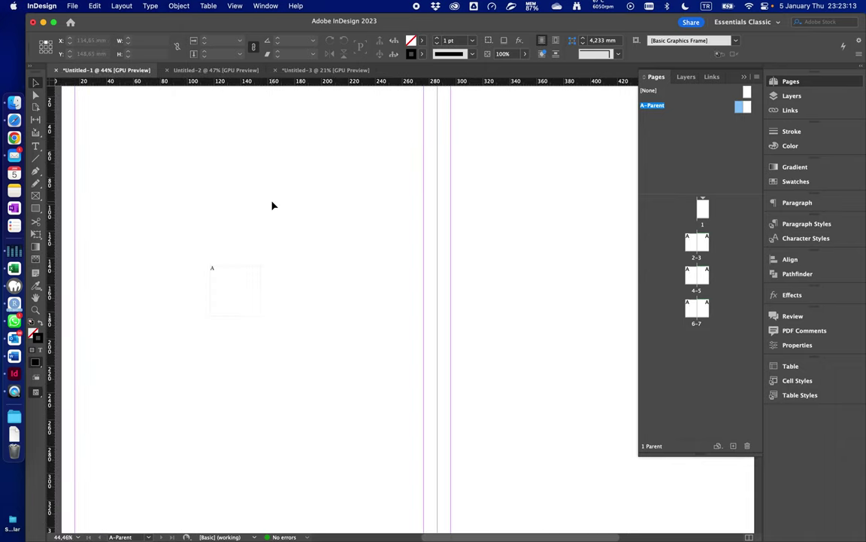
pyautogui.scroll(2, 273, 206)
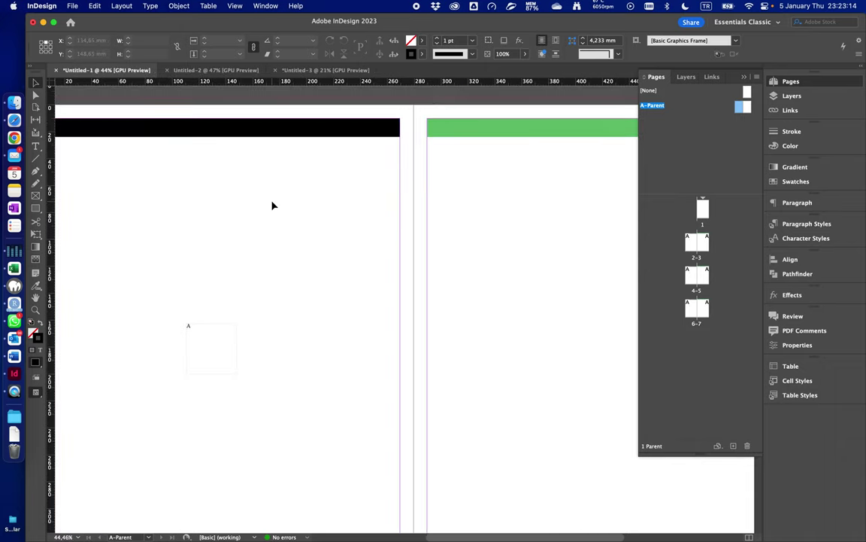
pyautogui.rightClick(193, 332)
pyautogui.click(186, 330)
pyautogui.moveTo(176, 304); pyautogui.dragTo(253, 366)
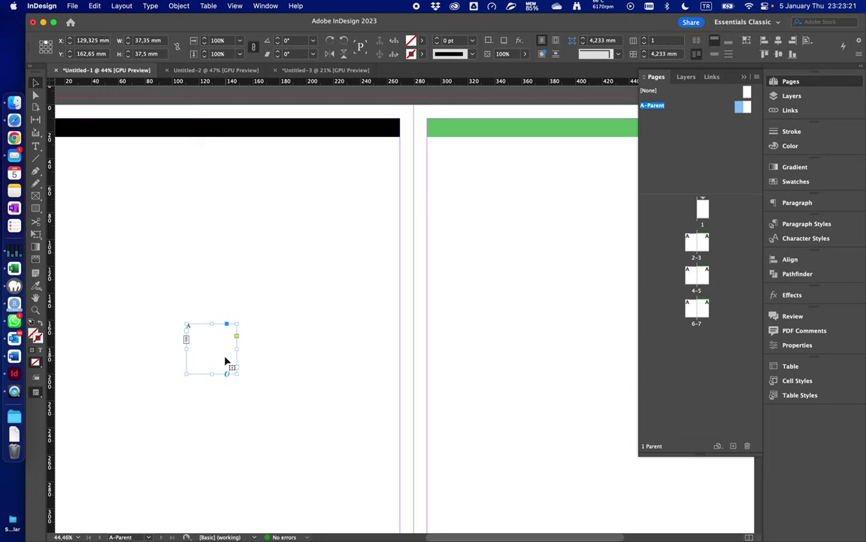
pyautogui.rightClick(224, 361)
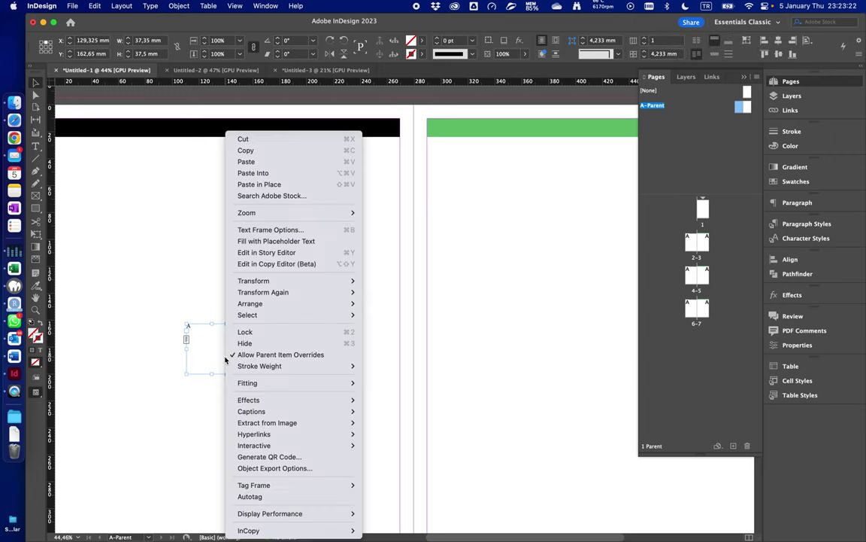
pyautogui.click(298, 150)
pyautogui.hscroll(2, 461, 264)
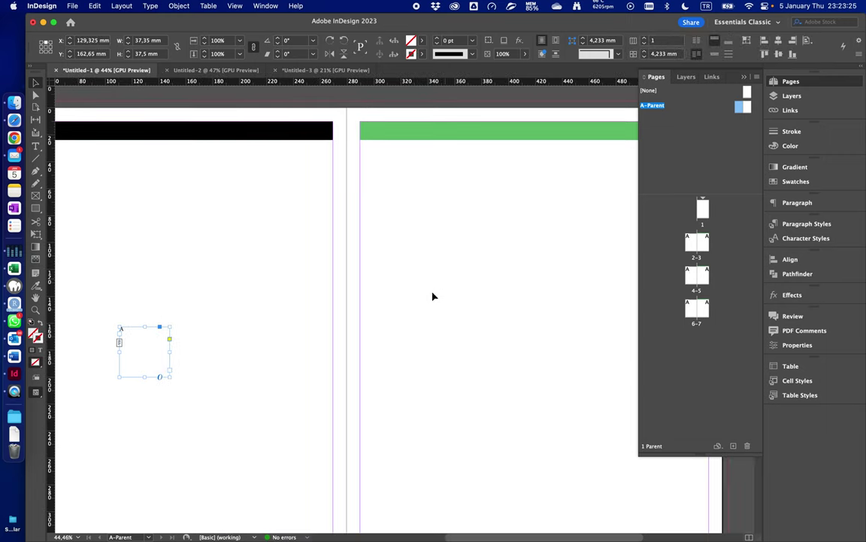
pyautogui.click(422, 321)
pyautogui.rightClick(422, 321)
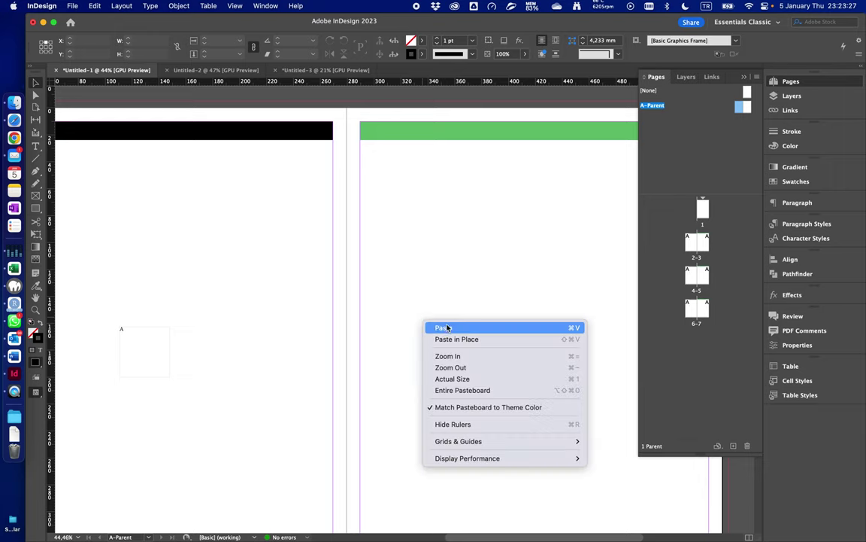
pyautogui.click(444, 327)
pyautogui.moveTo(413, 305); pyautogui.dragTo(527, 348)
pyautogui.click(419, 372)
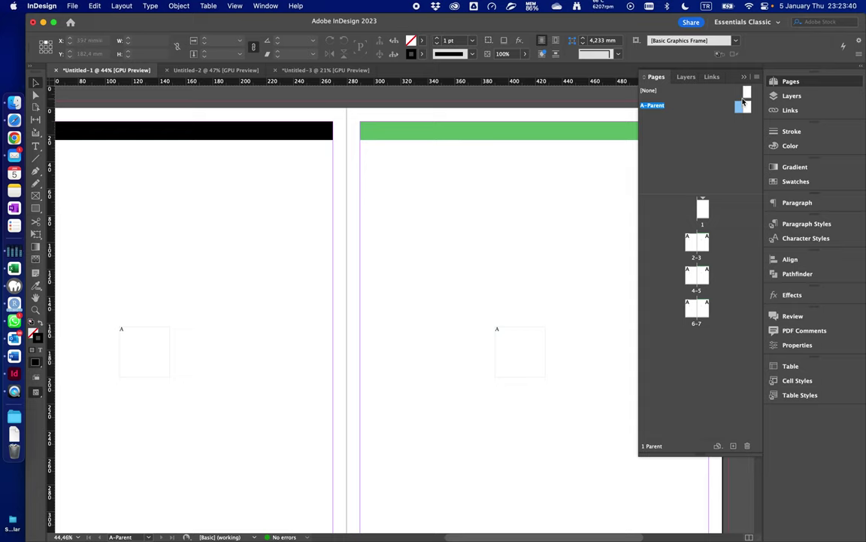
# Go to page 3 and examine the page numbers on spreads 2-3, 4-5 and 6-7
pyautogui.doubleClick(704, 243)
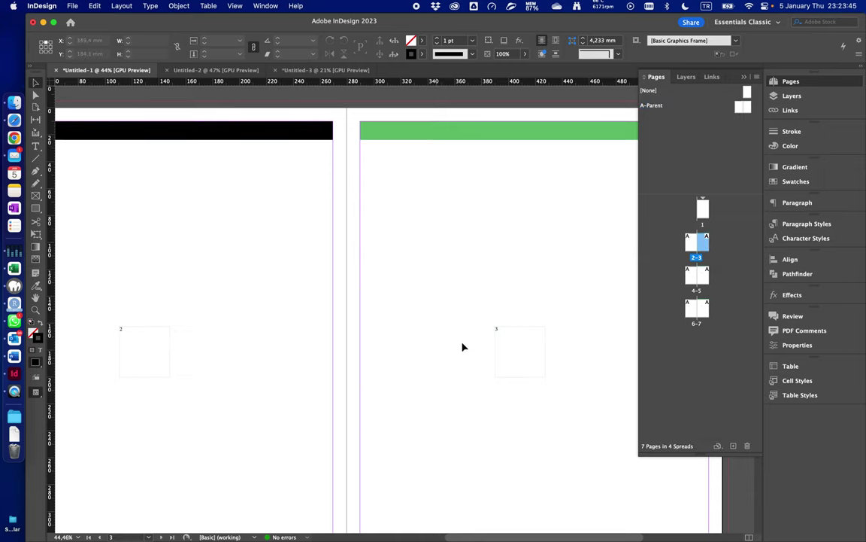
pyautogui.scroll(-8, 339, 408)
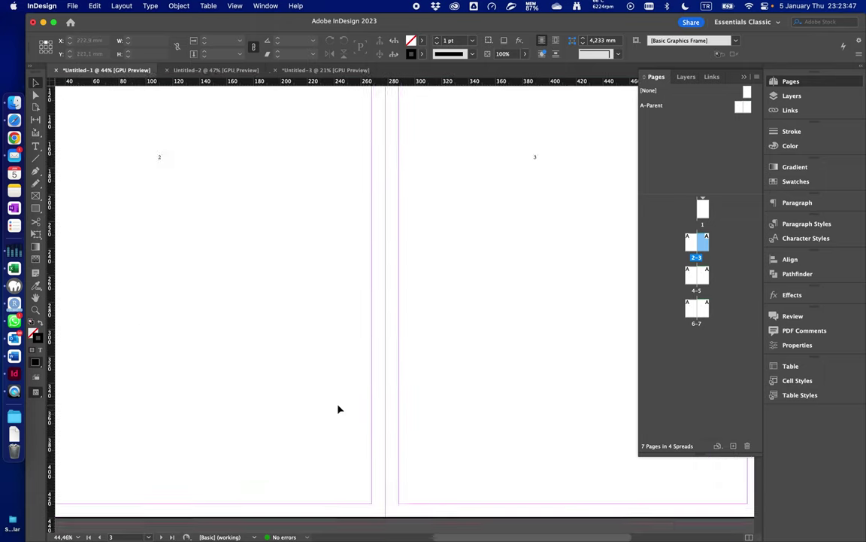
pyautogui.scroll(-2, 339, 409)
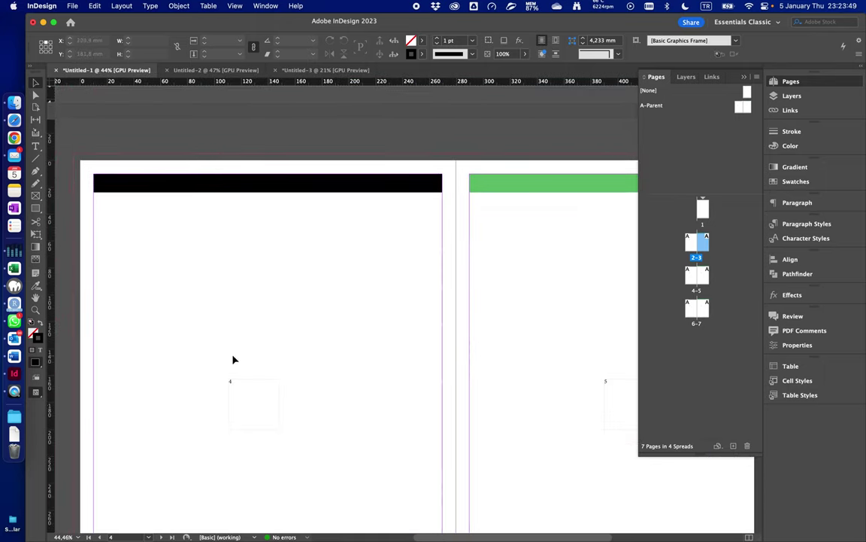
pyautogui.scroll(-2, 437, 404)
pyautogui.hscroll(2, 437, 404)
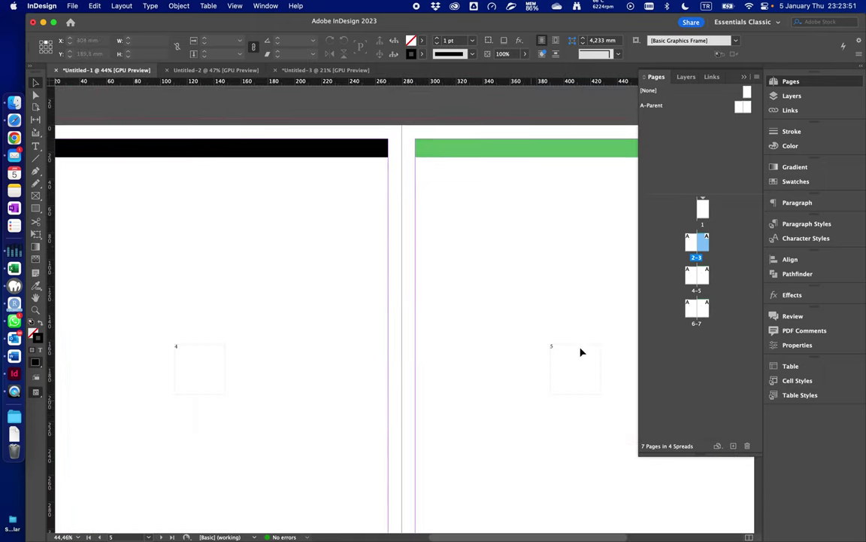
pyautogui.scroll(-3, 385, 403)
pyautogui.hscroll(-1, 384, 403)
pyautogui.scroll(-5, 384, 403)
pyautogui.hscroll(-2, 385, 403)
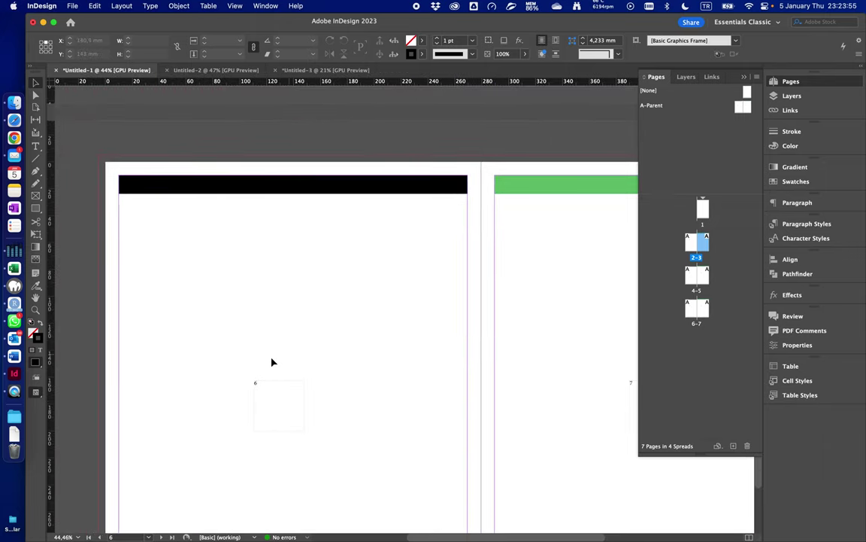
pyautogui.scroll(-2, 437, 407)
pyautogui.hscroll(2, 437, 408)
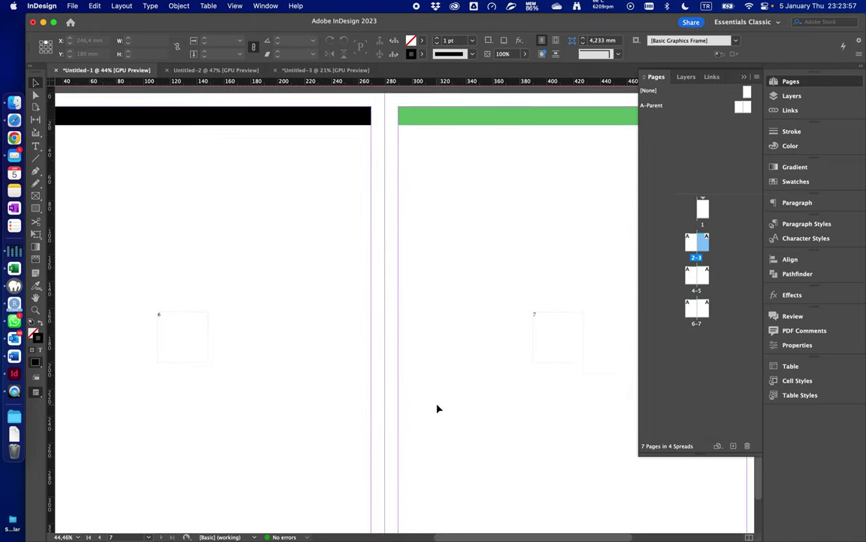